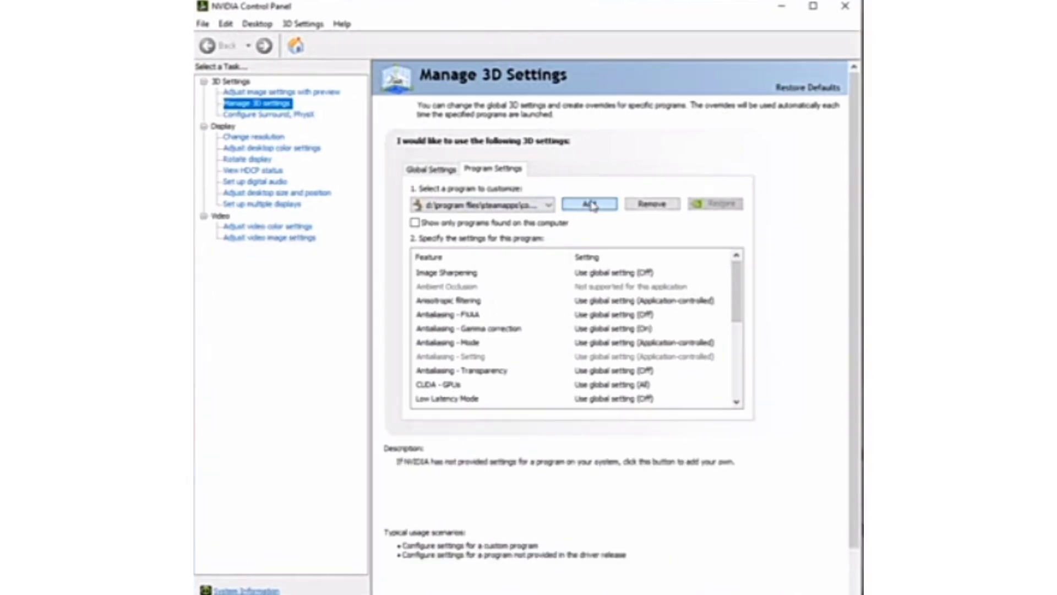
Add the game to the program list and expose its CUDA - GPUs choice.
click(591, 206)
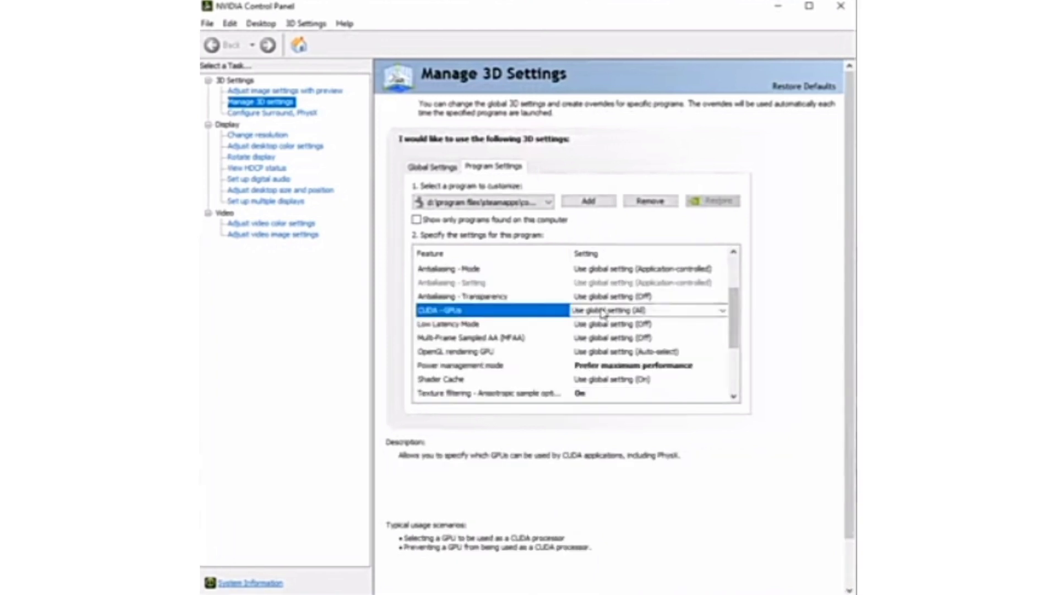
click(603, 310)
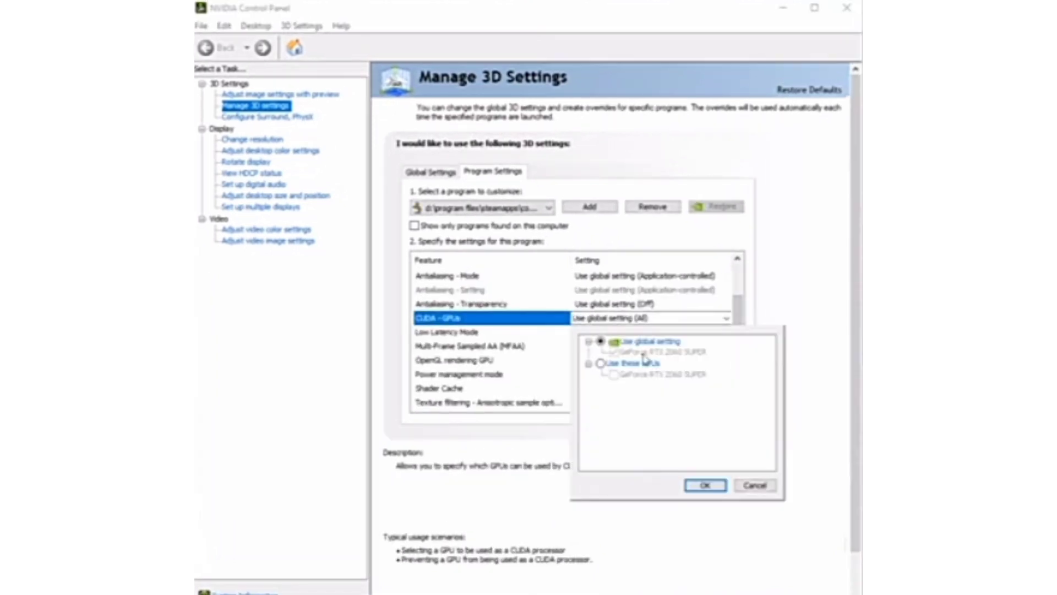